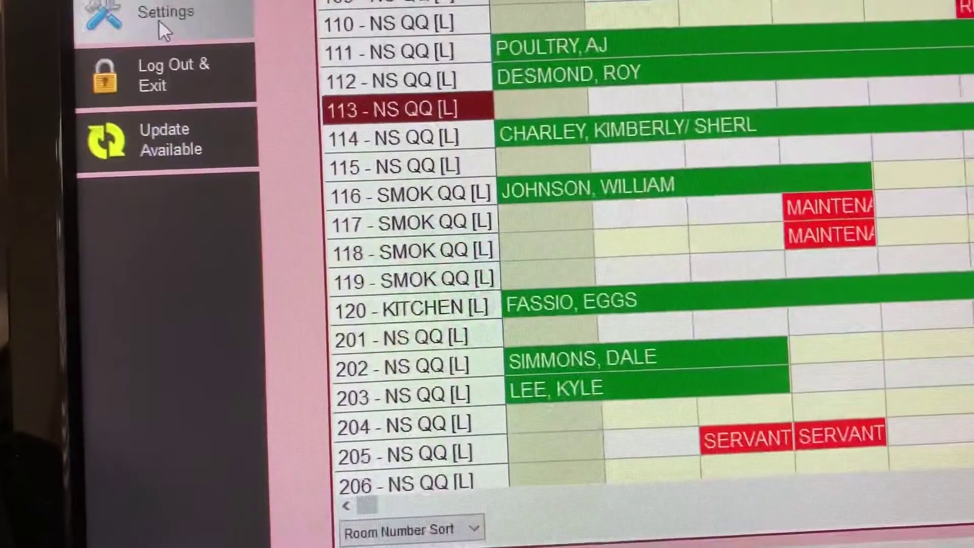
Step: Go to Settings > Printers & Devices and start Scanner Setup for the ID scanner
{"action": "left_click", "coordinate": [173, 54]}
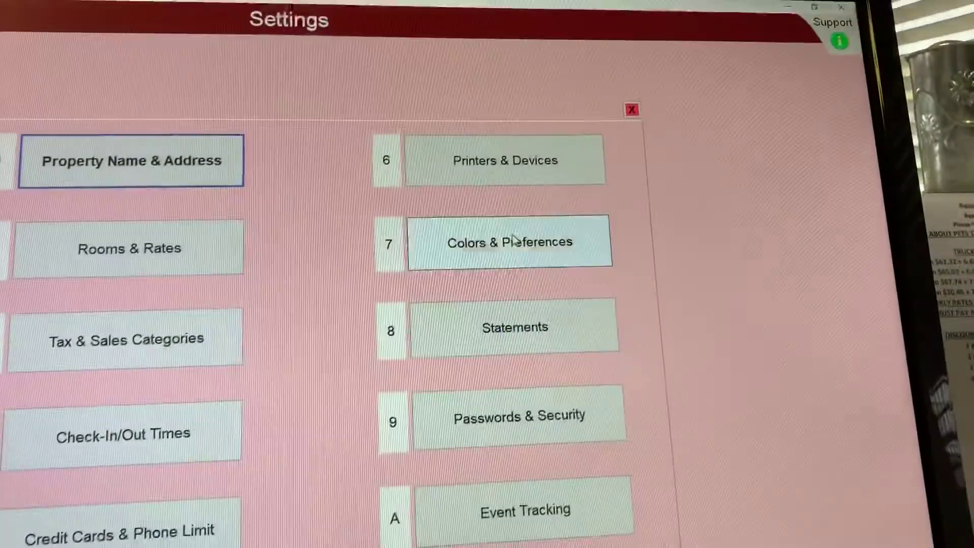
{"action": "left_click", "coordinate": [509, 153]}
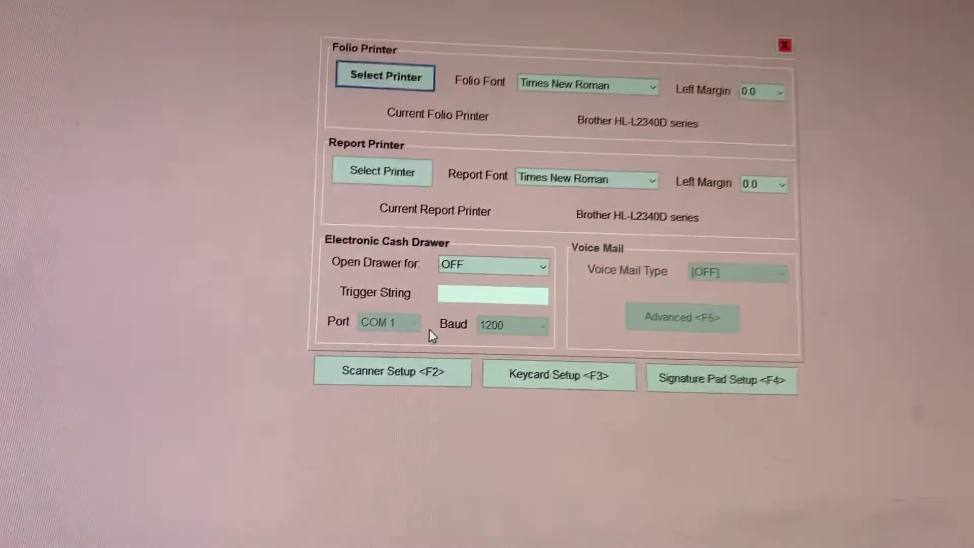
{"action": "left_click", "coordinate": [408, 354]}
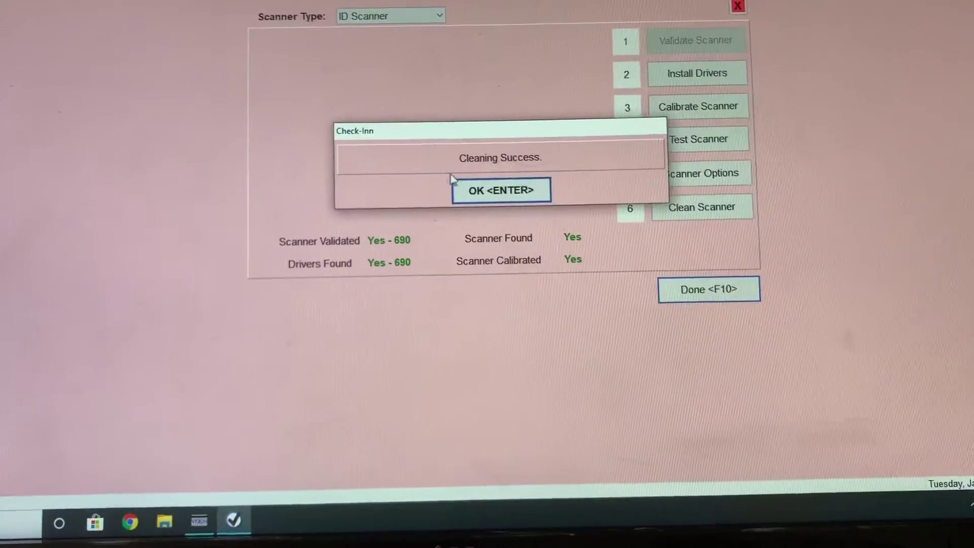
Step: Acknowledge the Cleaning Success message and launch Calibrate Scanner with the calibration paper
{"action": "left_click", "coordinate": [496, 189]}
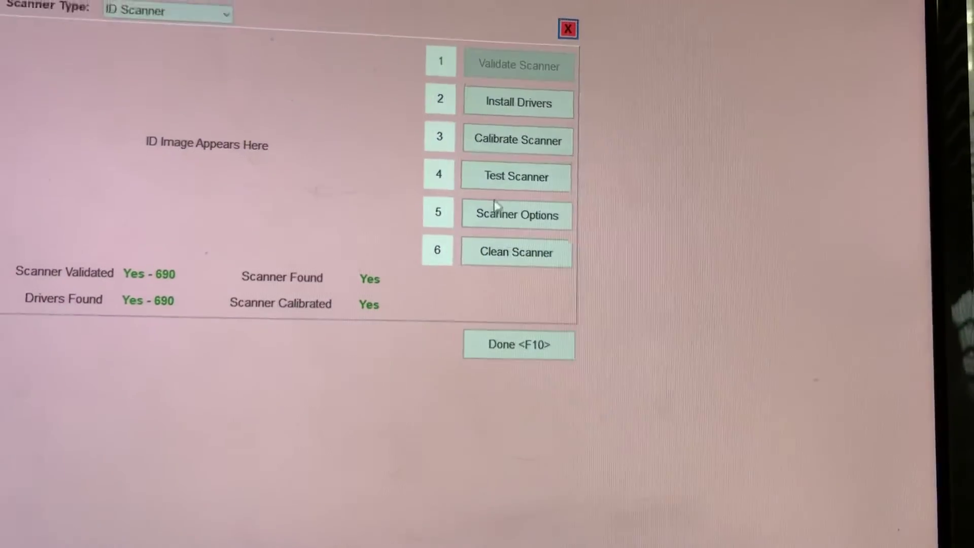
{"action": "left_click", "coordinate": [508, 123]}
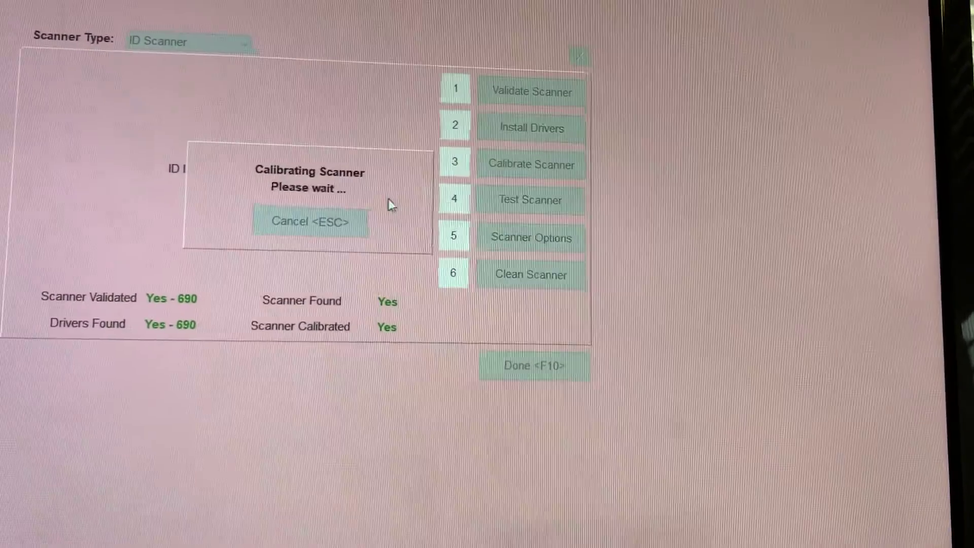